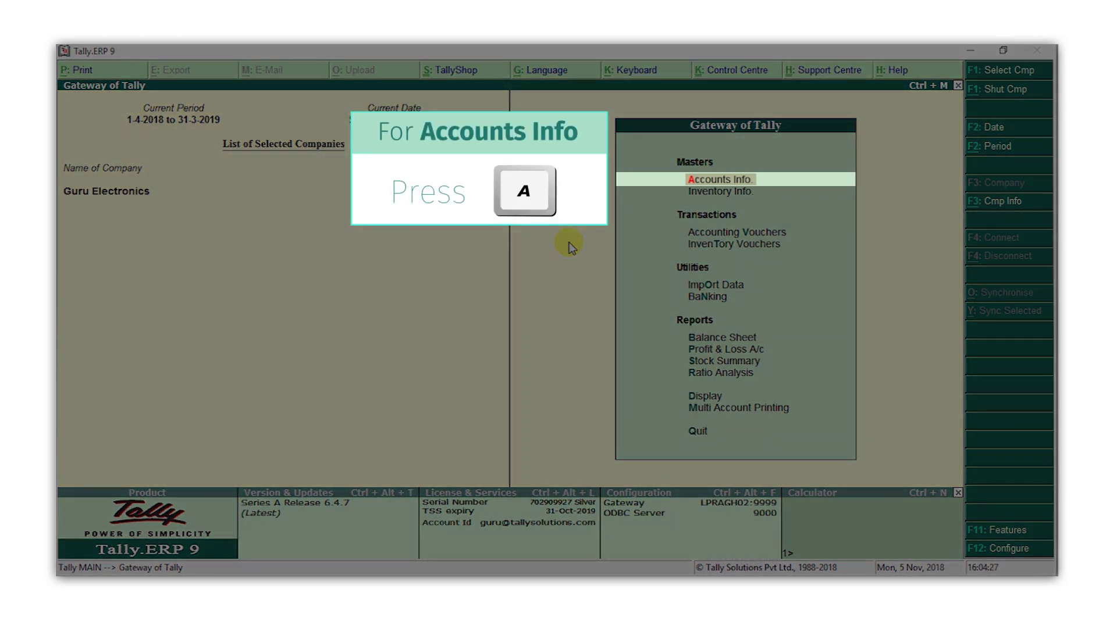
# Start a new single ledger named Raj Electronics
pyautogui.press('a')
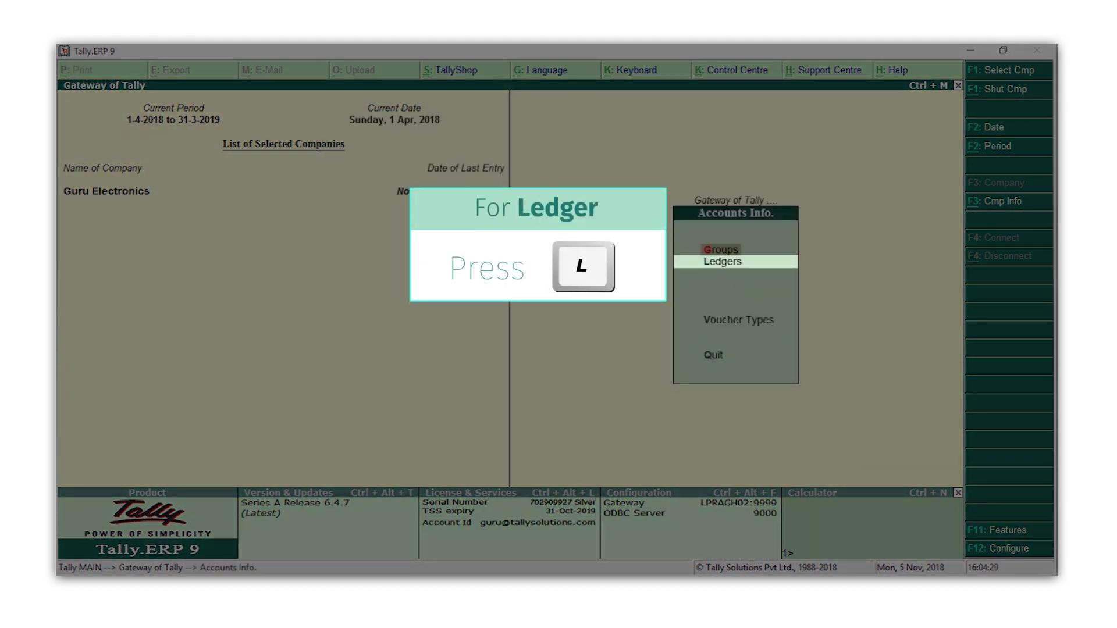
pyautogui.press('l')
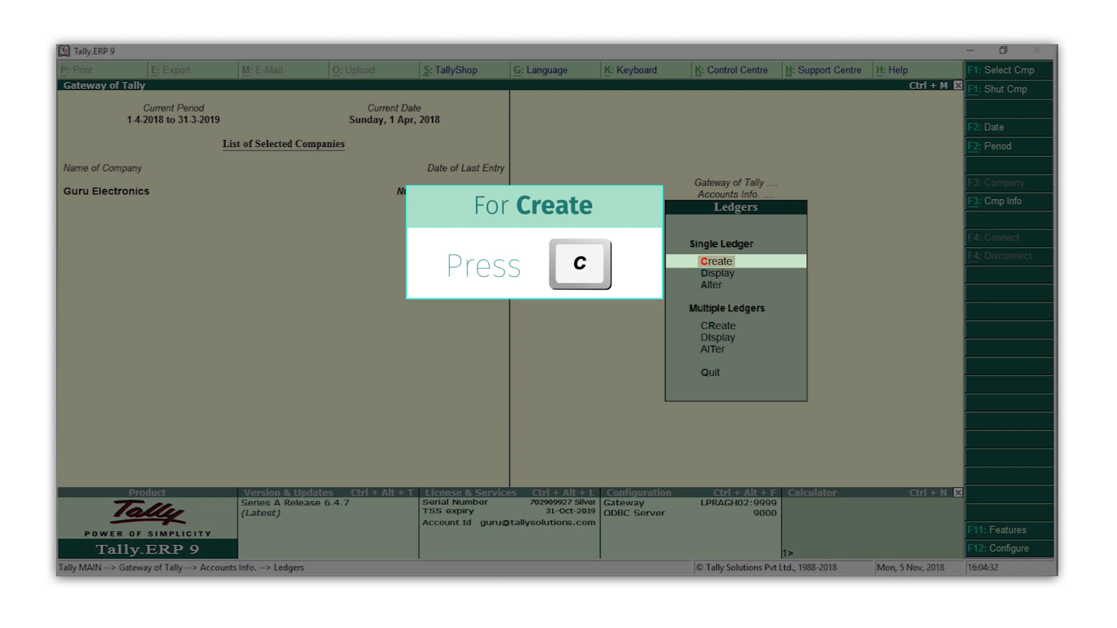
pyautogui.press('c')
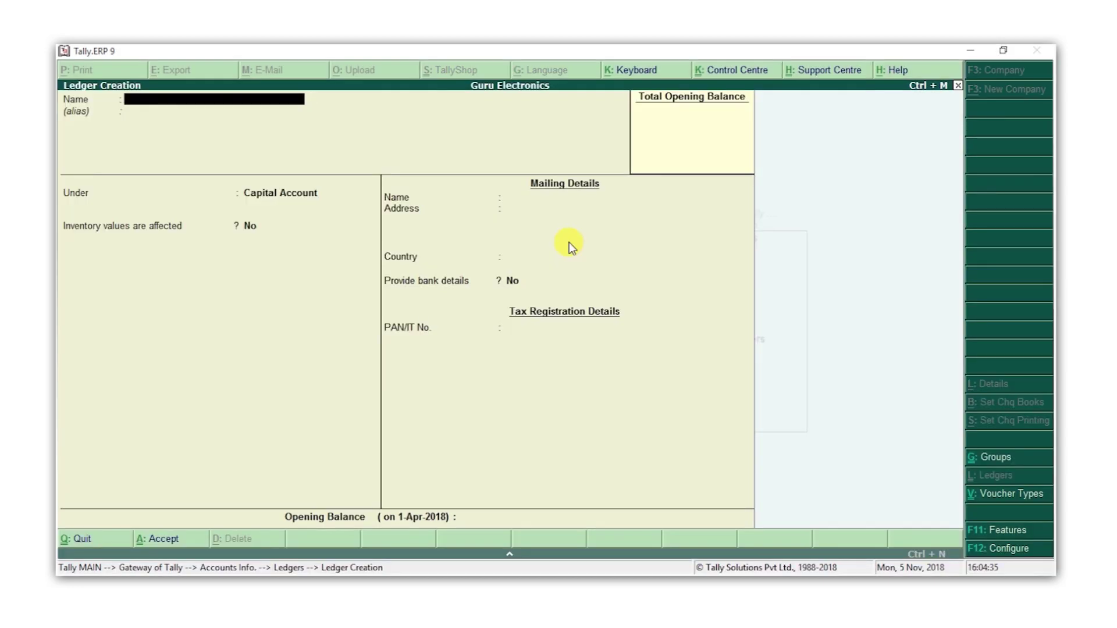
pyautogui.write('Raj Electronics')
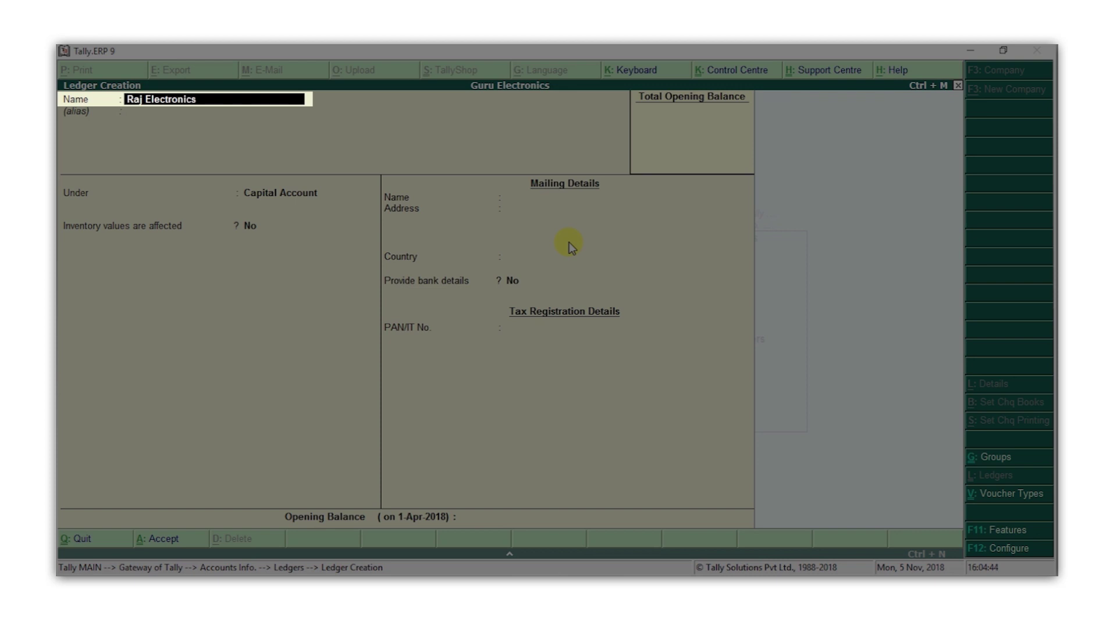
pyautogui.press('Return')
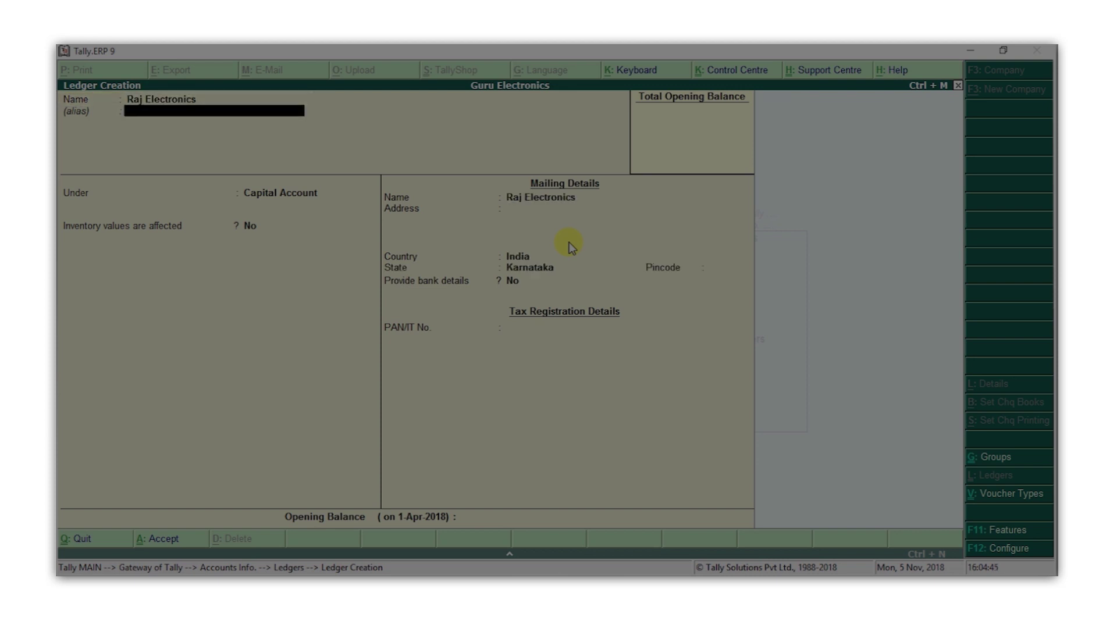
pyautogui.press('Return')
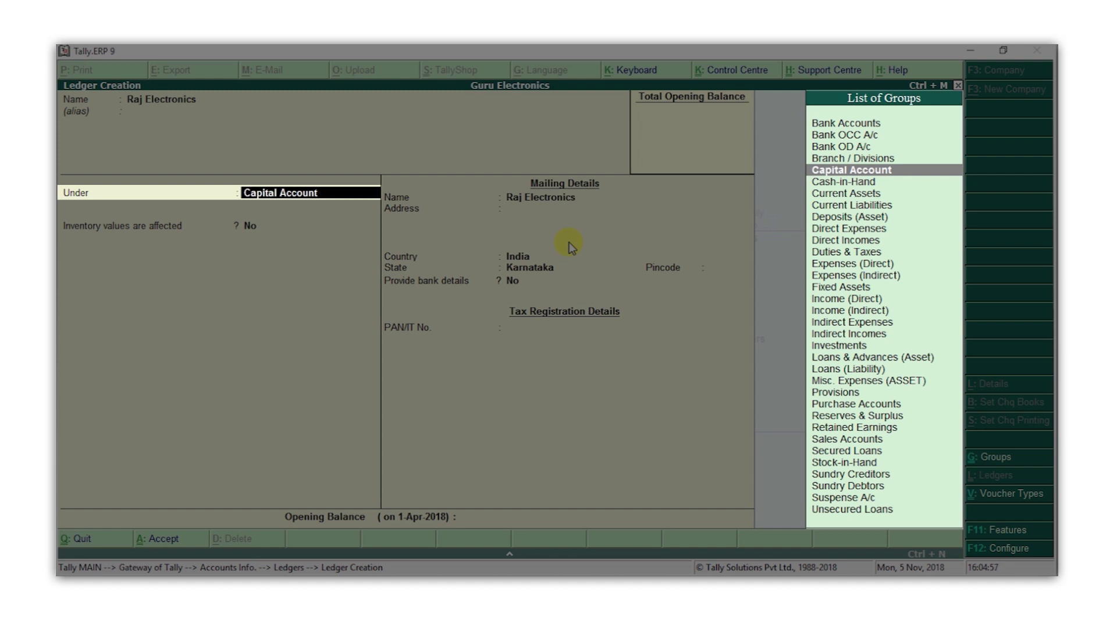
pyautogui.write('C')
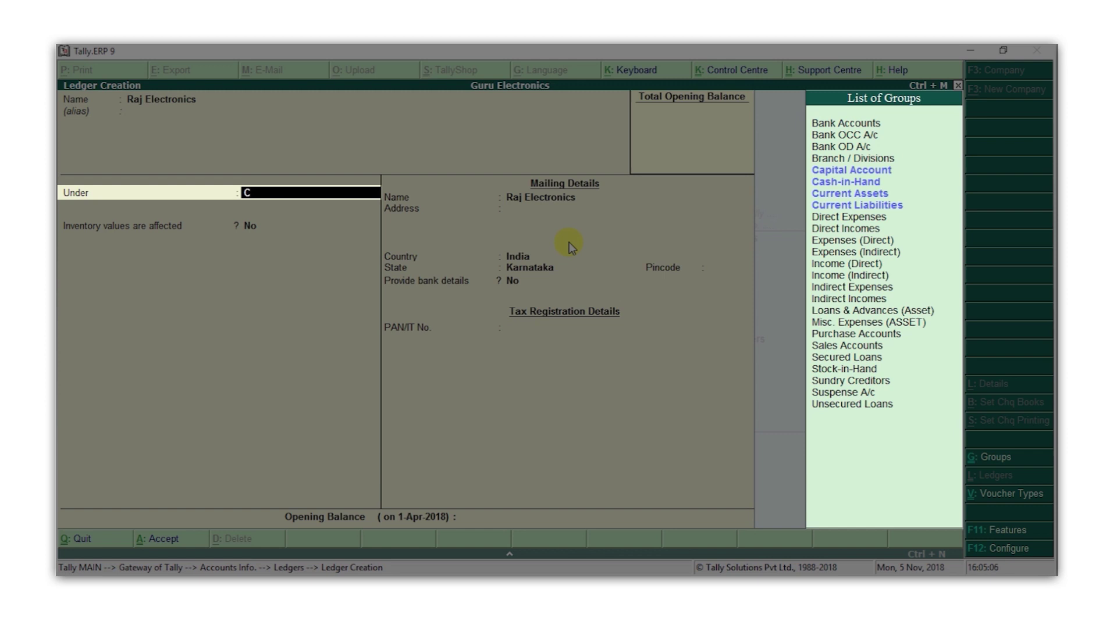
pyautogui.write('r')
pyautogui.press('Return')
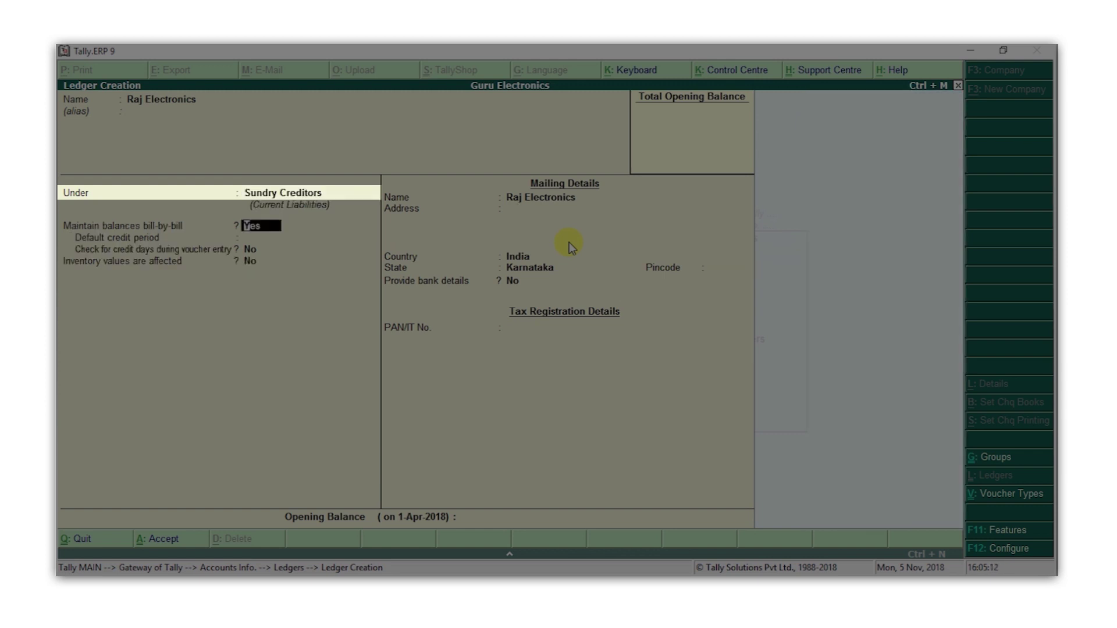
pyautogui.press('Return')
pyautogui.press('Return')
pyautogui.press('Return')
pyautogui.press('Return')
pyautogui.press('Return')
pyautogui.press('Return')
pyautogui.write('Bengaluru')
pyautogui.press('Return')
pyautogui.press('Return')
pyautogui.press('Return')
pyautogui.press('Return')
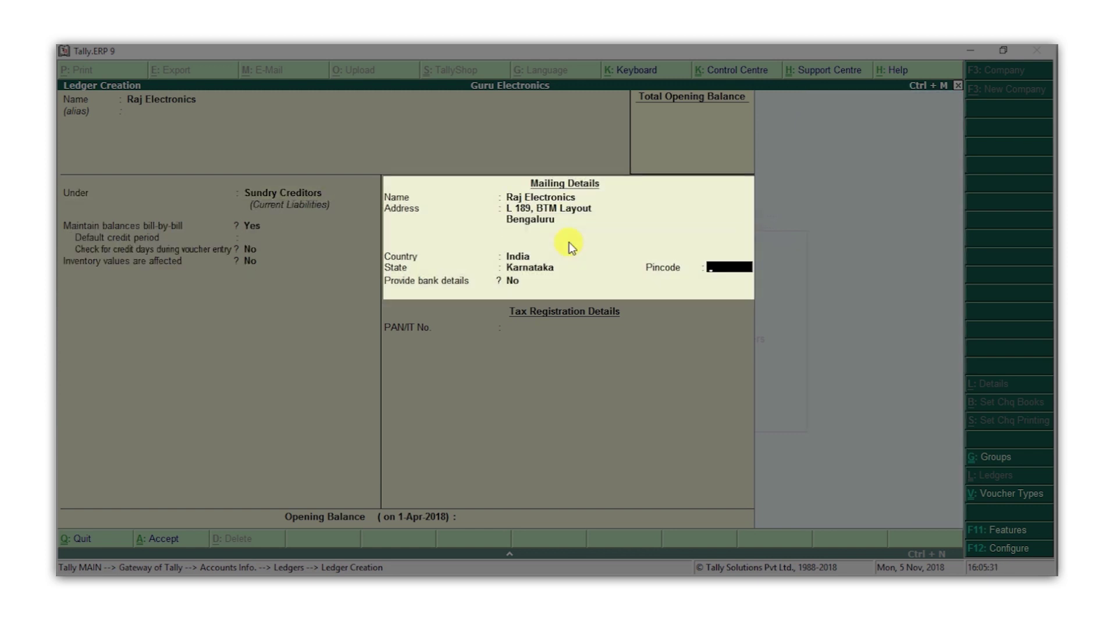
pyautogui.write('560076')
pyautogui.press('Return')
pyautogui.press('Return')
pyautogui.press('Return')
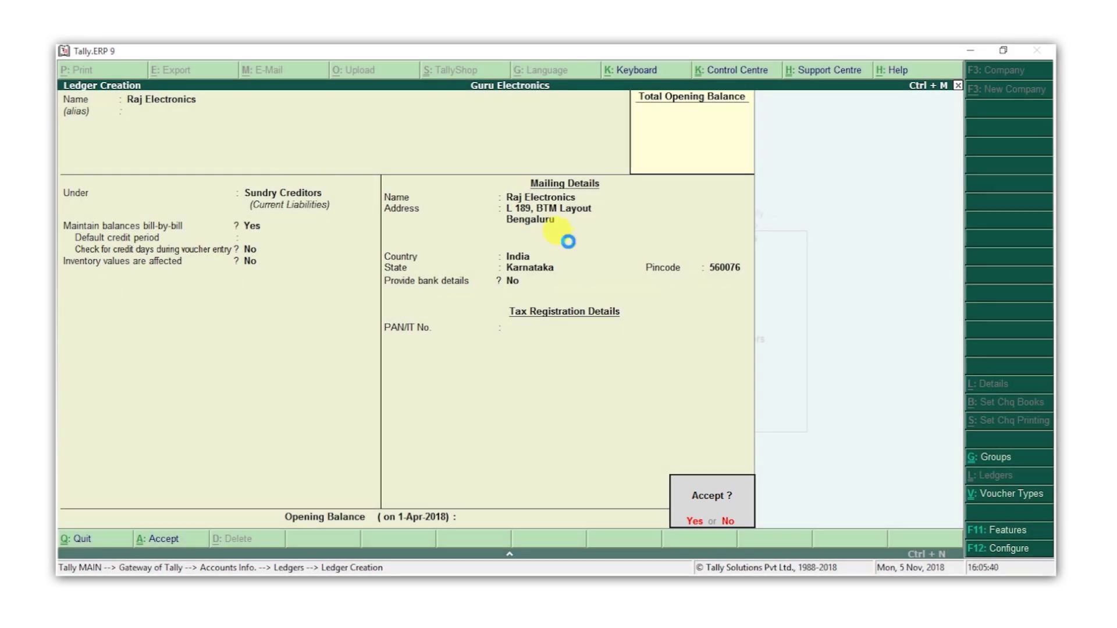
pyautogui.press('Return')
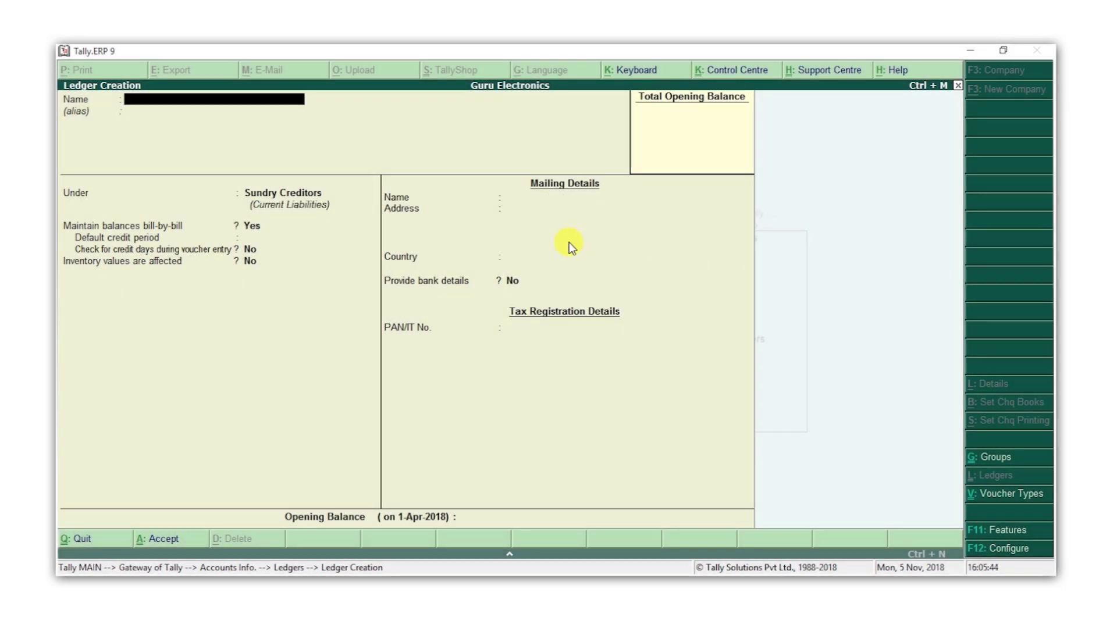
pyautogui.write('Sneha Phones')
pyautogui.press('Return')
pyautogui.press('Return')
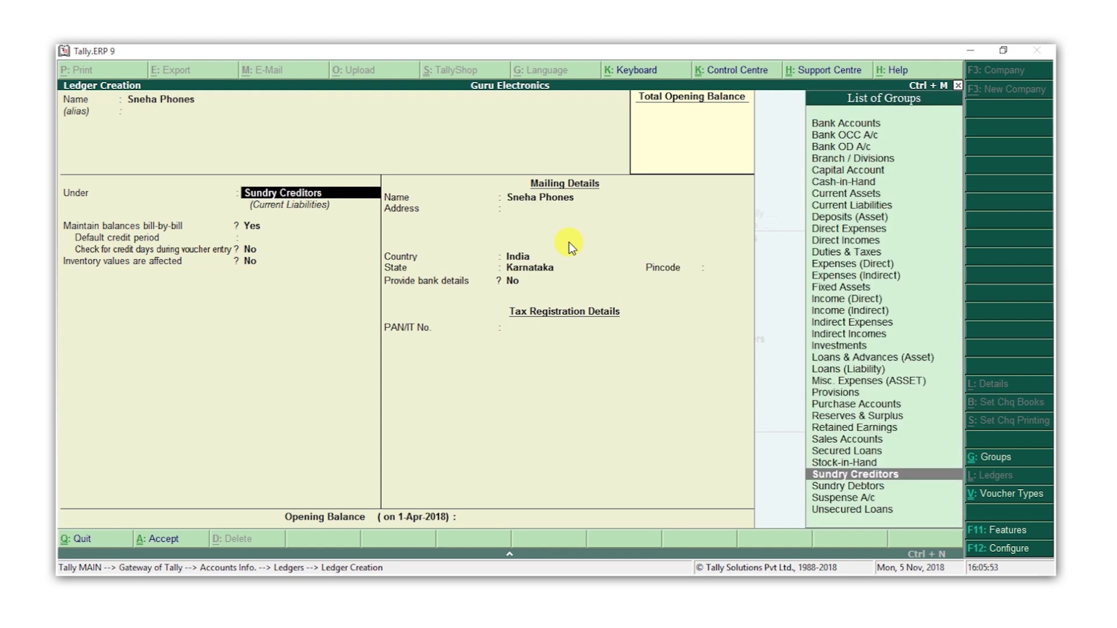
pyautogui.write('deb')
pyautogui.press('Return')
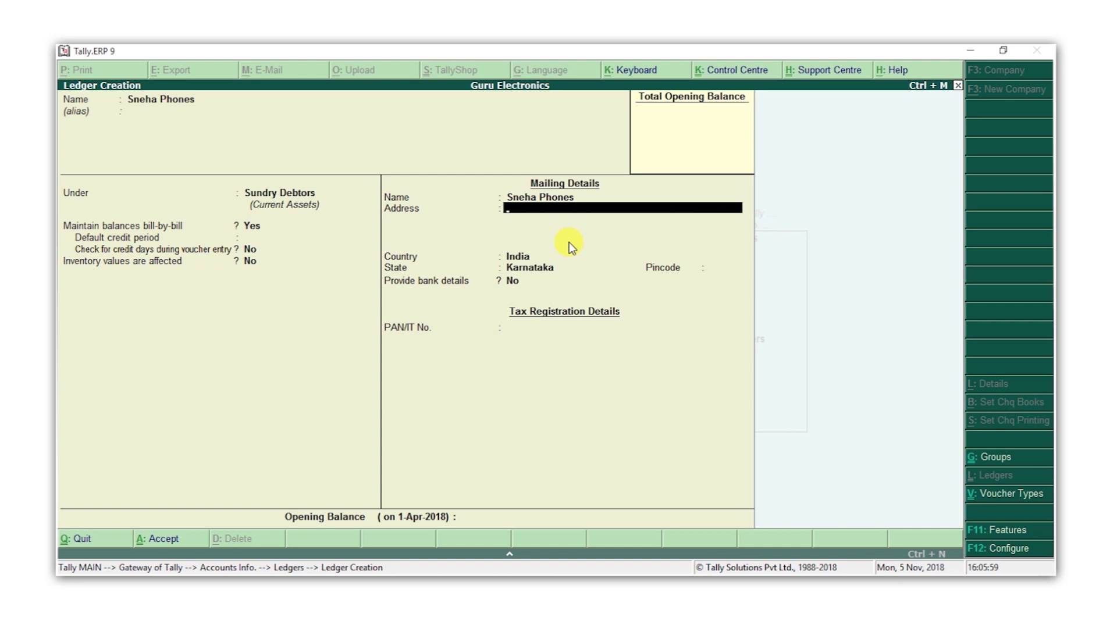
pyautogui.press('Return')
pyautogui.write('Bengaluru')
pyautogui.press('Return')
pyautogui.press('Return')
pyautogui.write('560102')
pyautogui.press('Return')
pyautogui.press('Return')
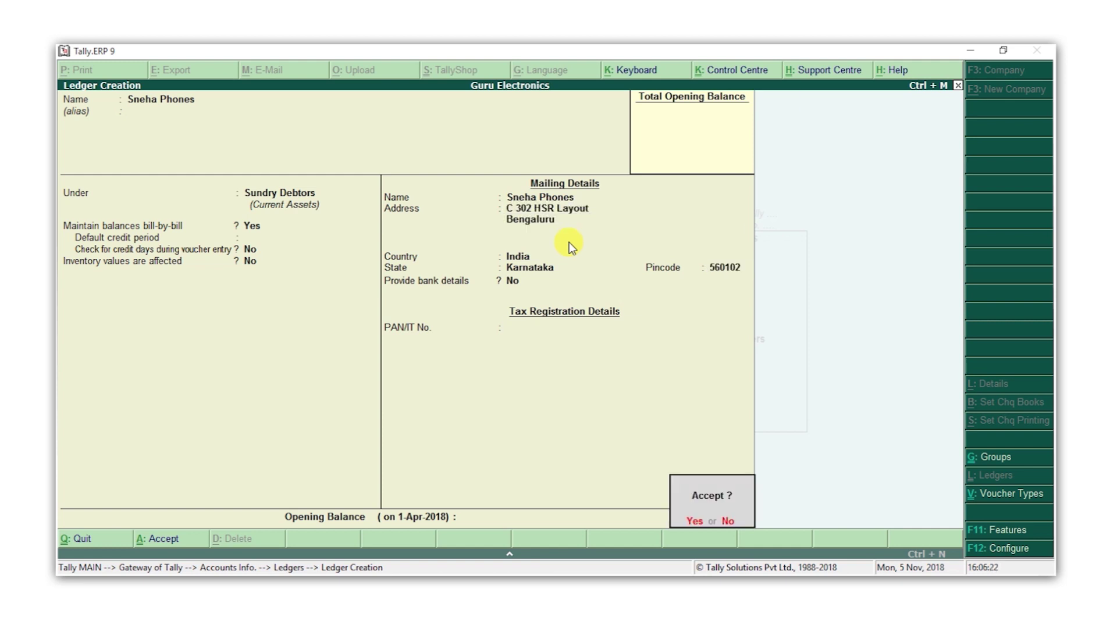
pyautogui.press('Return')
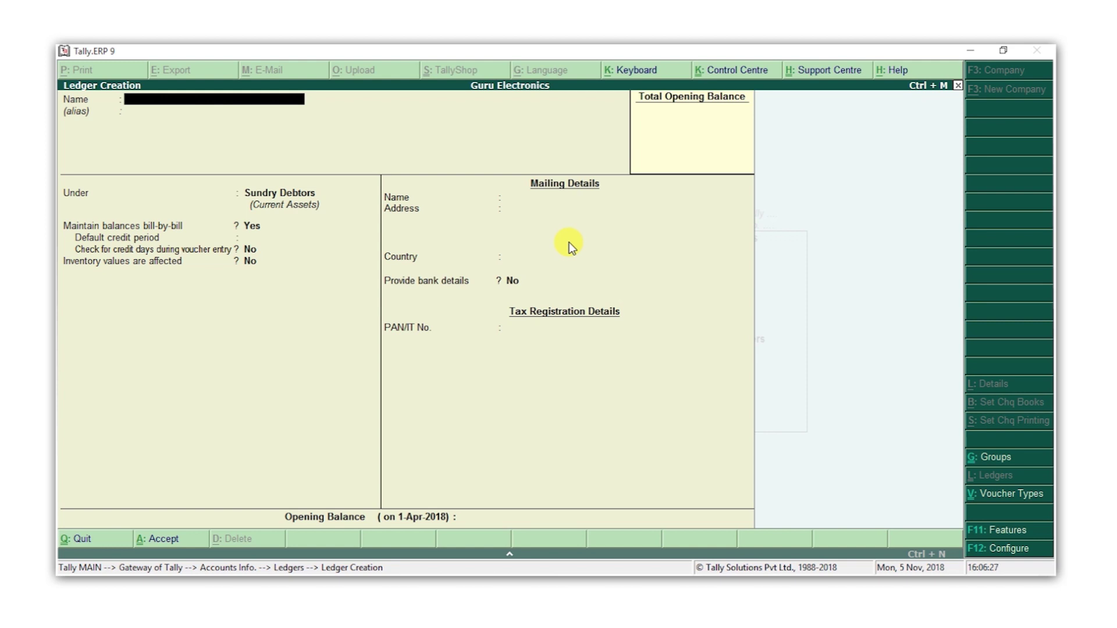
# Create the Purchases ledger under Purchase Accounts with type Not Applicable
pyautogui.write('Purchases')
pyautogui.press('Return')
pyautogui.press('Return')
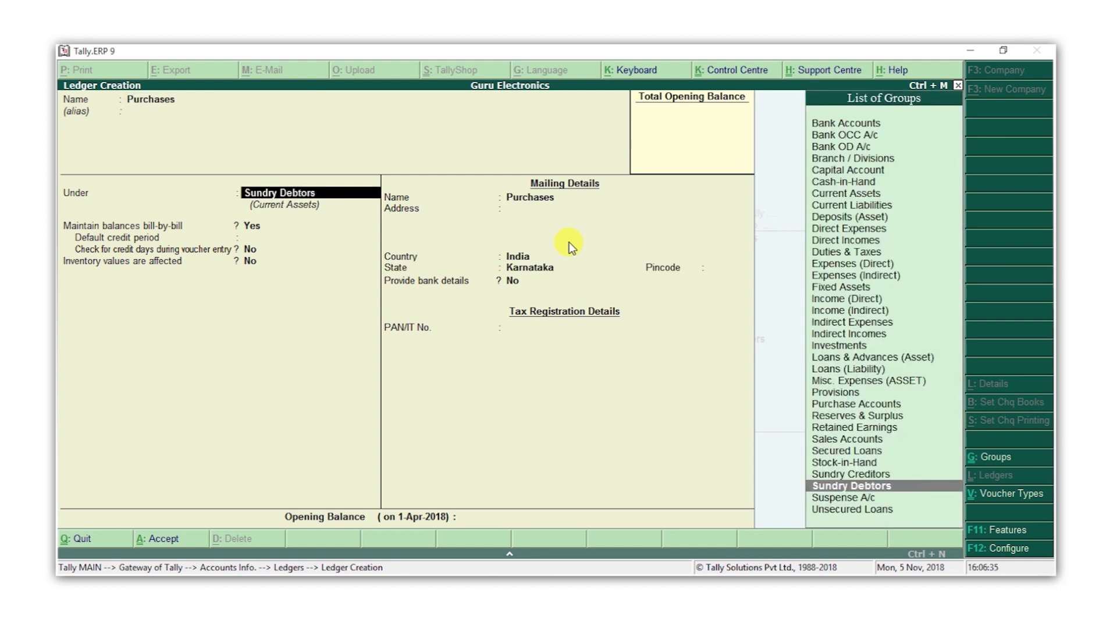
pyautogui.write('Pur')
pyautogui.press('Return')
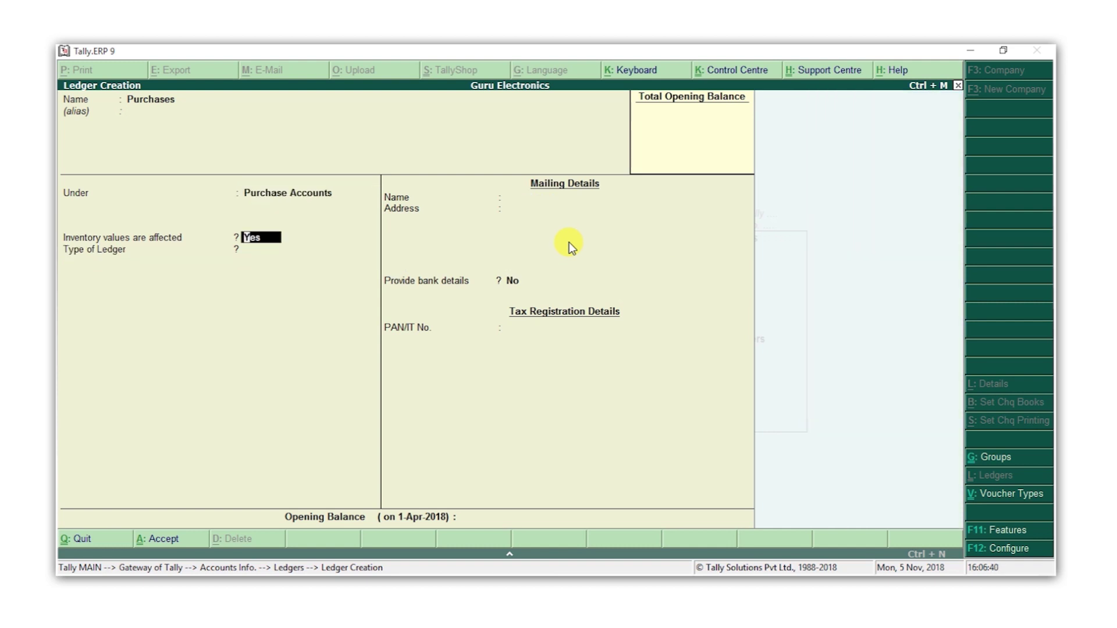
pyautogui.press('Return')
pyautogui.press('Return')
pyautogui.press('Return')
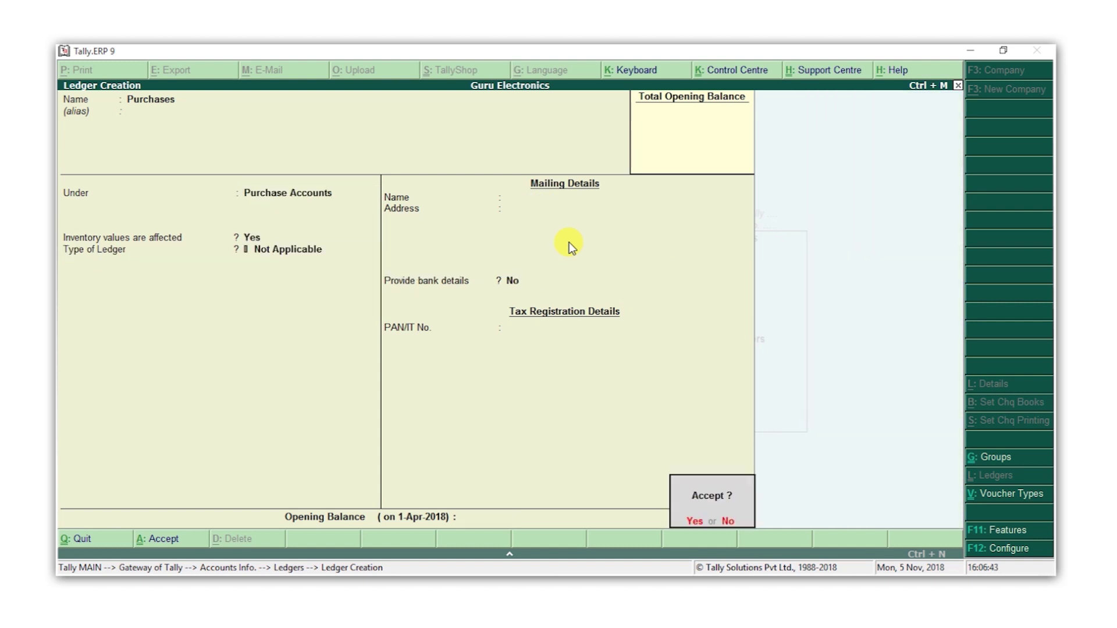
pyautogui.press('Return')
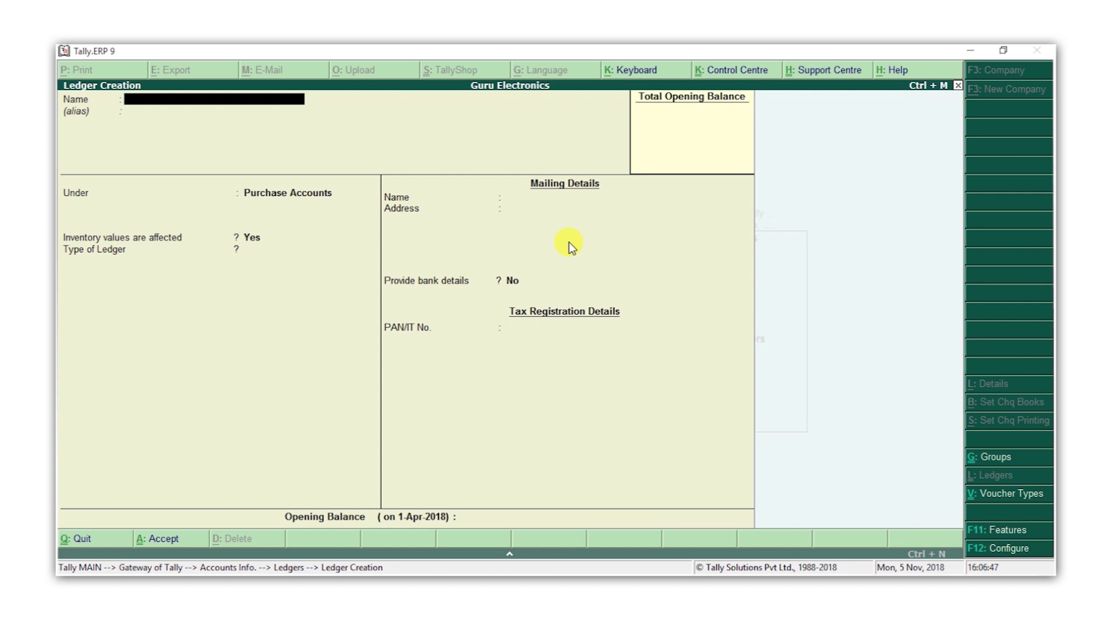
# Enter the Sales ledger and assign it to Sales Accounts
pyautogui.write('Sales')
pyautogui.press('Return')
pyautogui.press('Return')
pyautogui.write('Sal')
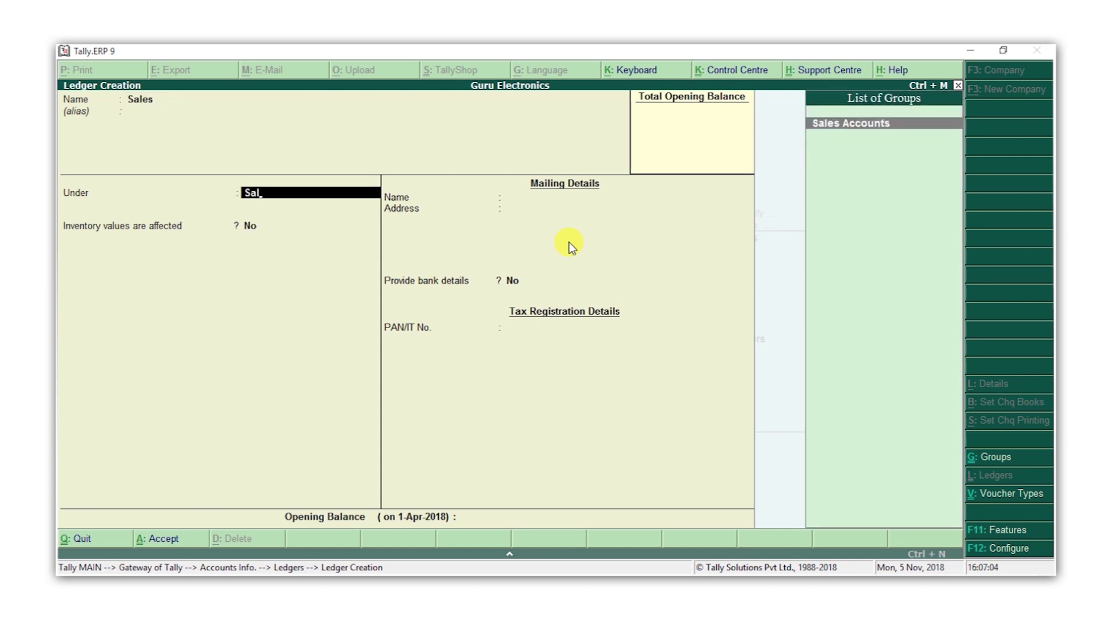
pyautogui.press('Return')
pyautogui.press('Return')
pyautogui.press('Return')
pyautogui.press('Return')
pyautogui.press('Return')
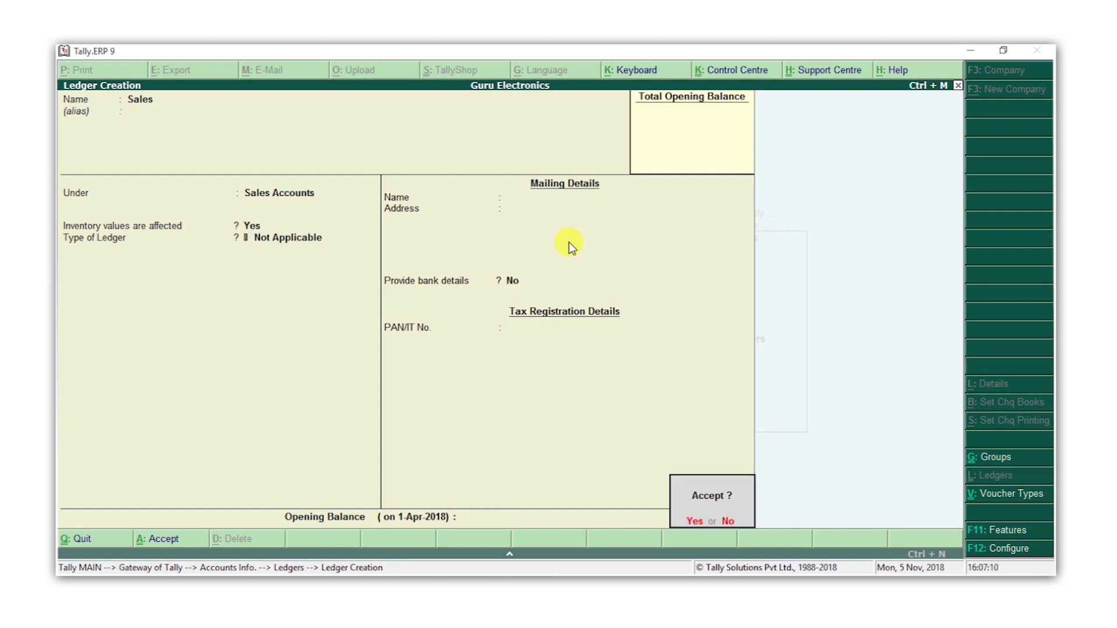
pyautogui.press('Return')
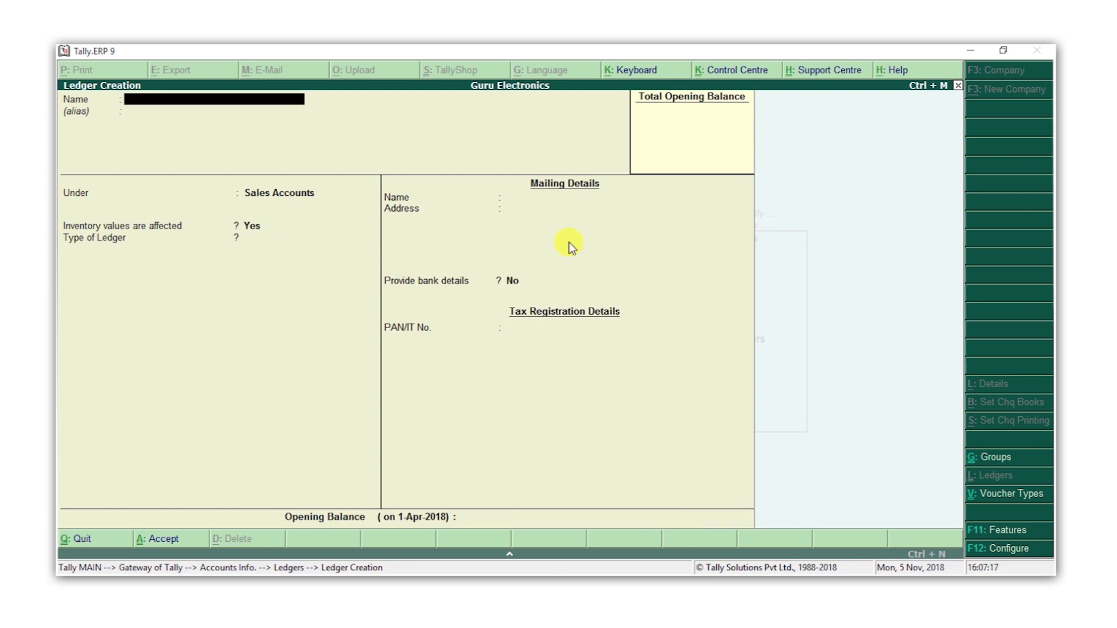
# Name the new ledger SBI and place it under Bank Accounts
pyautogui.write('SBI')
pyautogui.press('Return')
pyautogui.write('b')
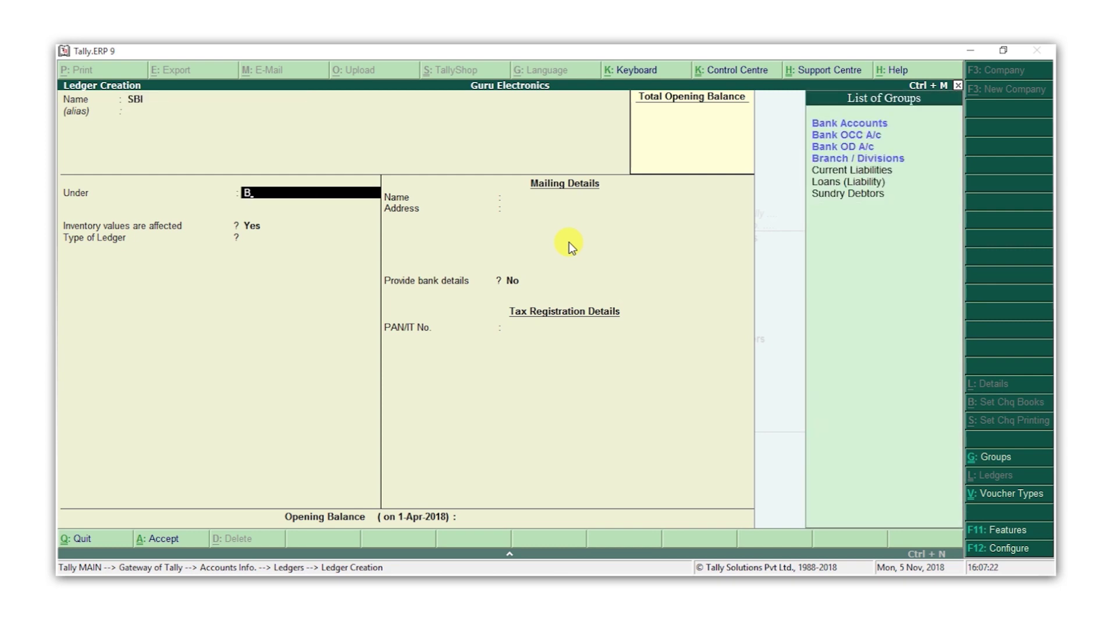
pyautogui.press('Return')
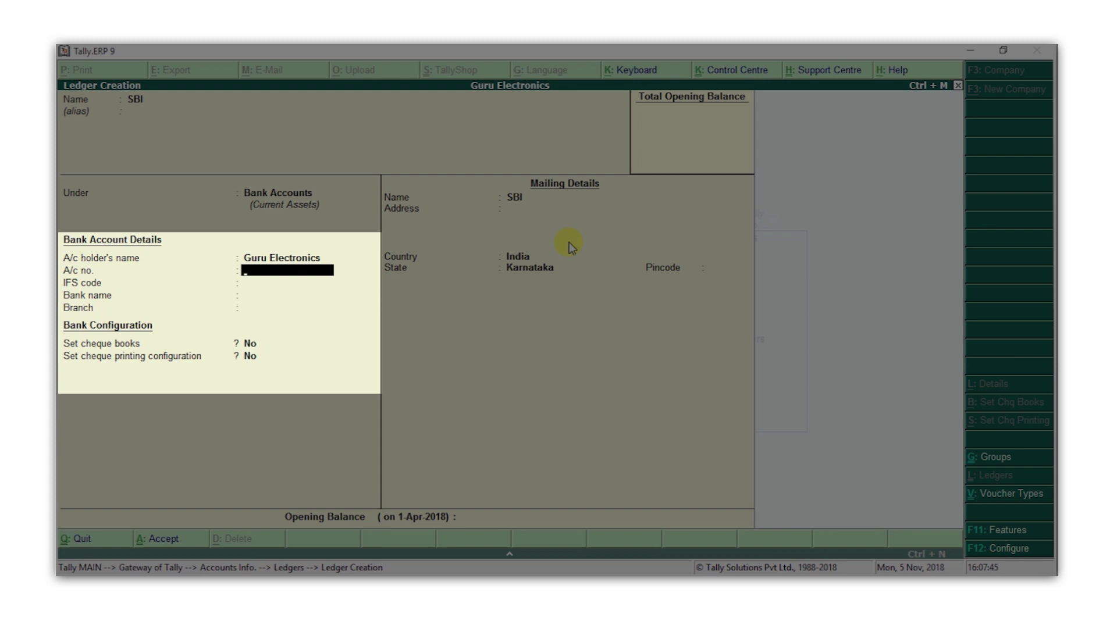
# Enter the bank account number, IFS code KKBK0000430 and bank State Bank of India, then save
pyautogui.press('Return')
pyautogui.write('KKBK0')
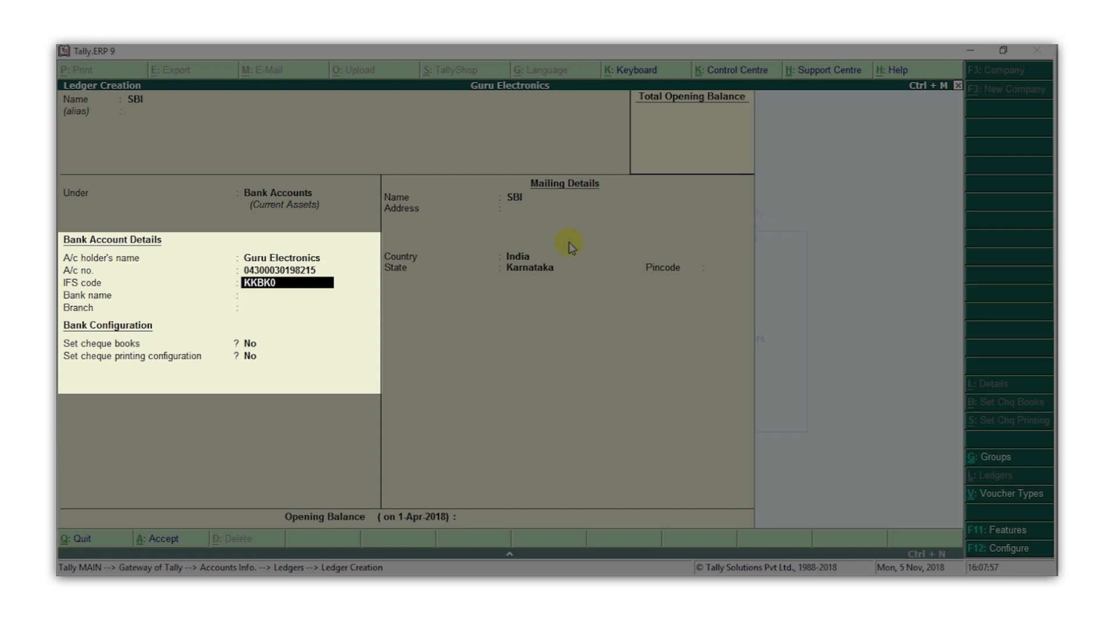
pyautogui.write('000430')
pyautogui.press('Return')
pyautogui.write('Stat')
pyautogui.press('Down')
pyautogui.press('Down')
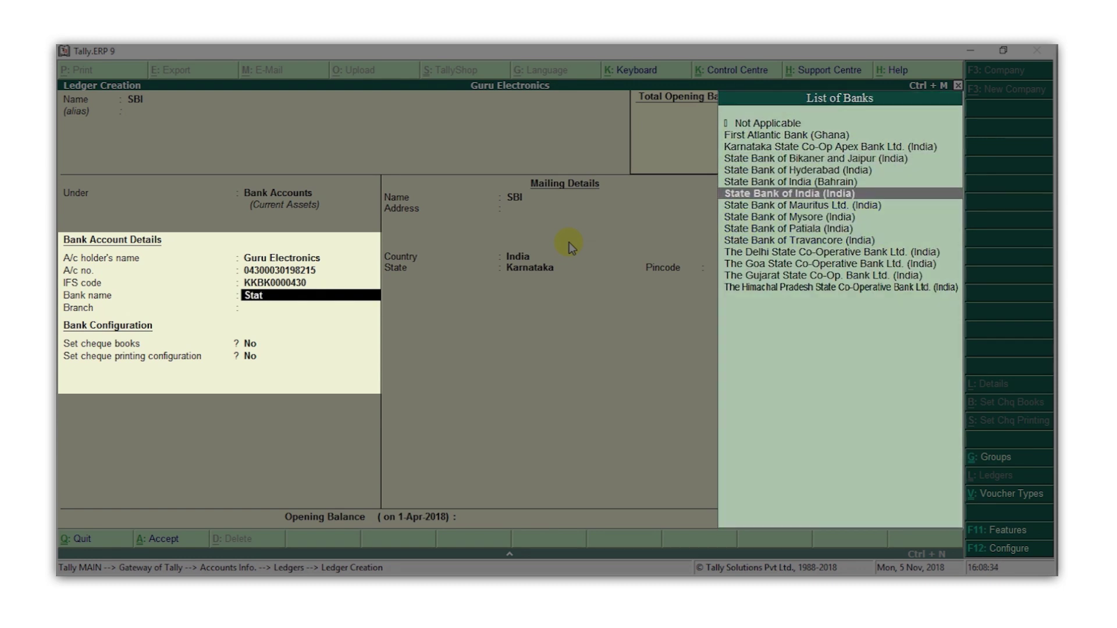
pyautogui.press('Return')
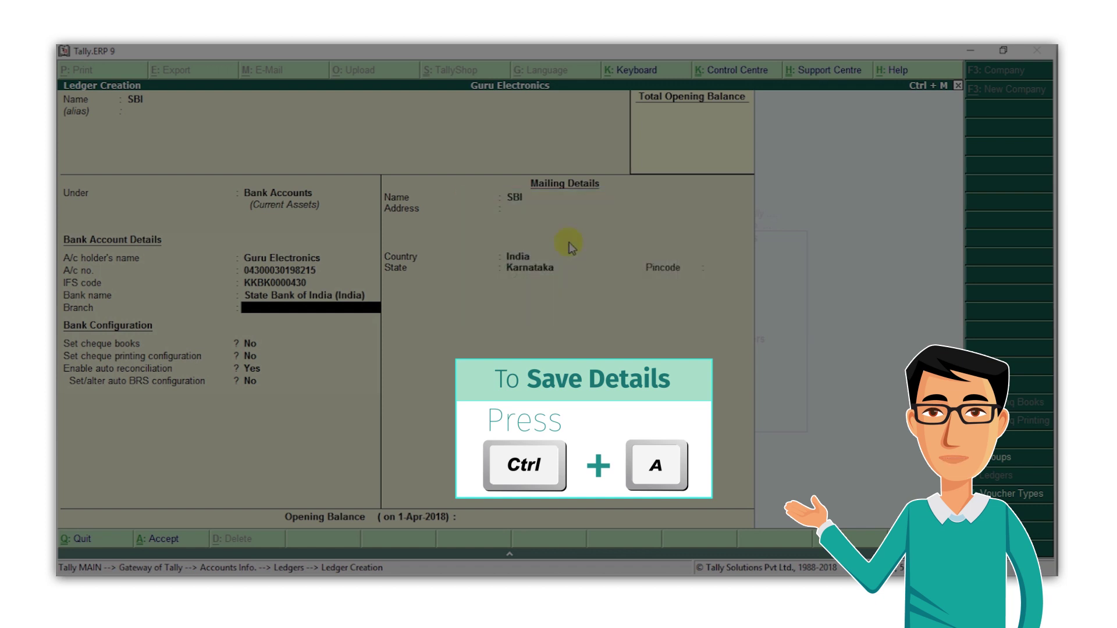
pyautogui.hotkey('ctrl', 'a')
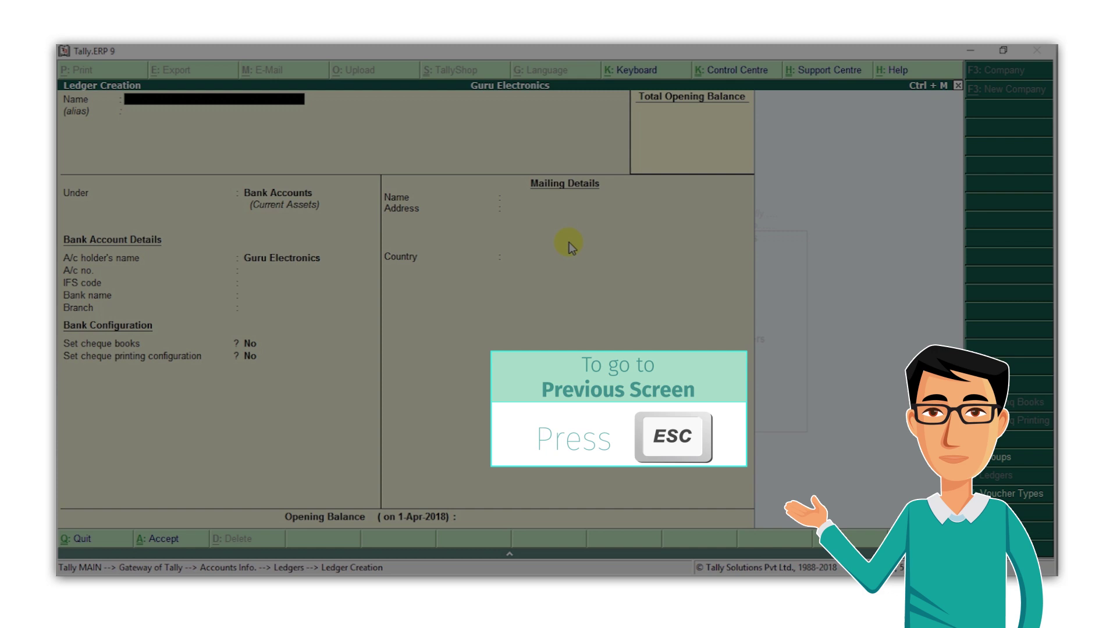
# Quit ledger creation, review existing ledgers via Display and Alter, then highlight Multiple Ledgers Create
pyautogui.press('Escape')
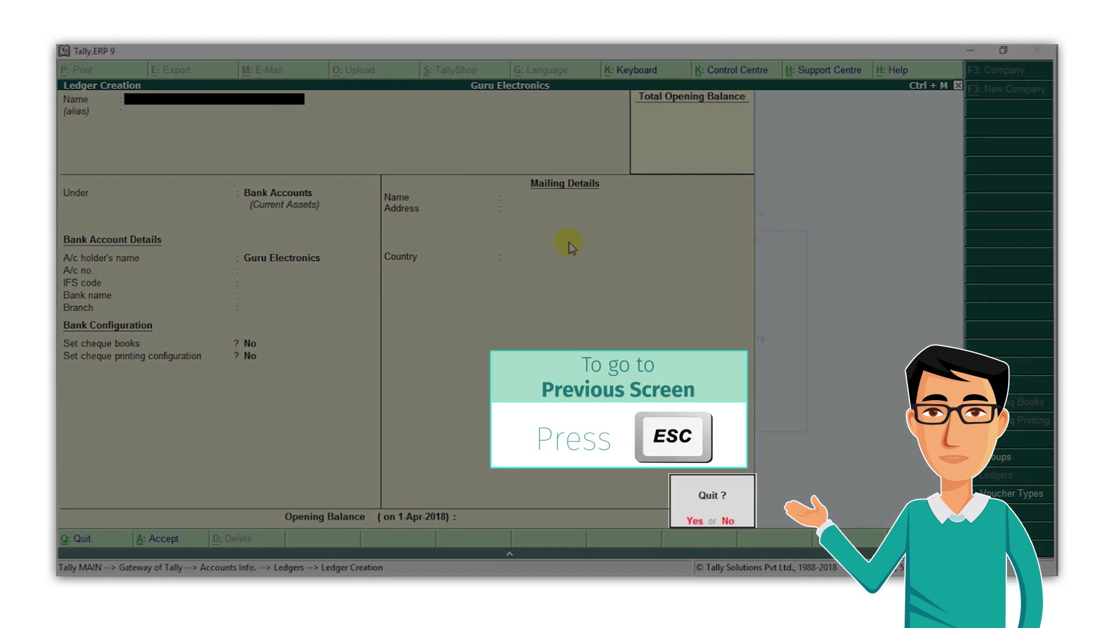
pyautogui.press('y')
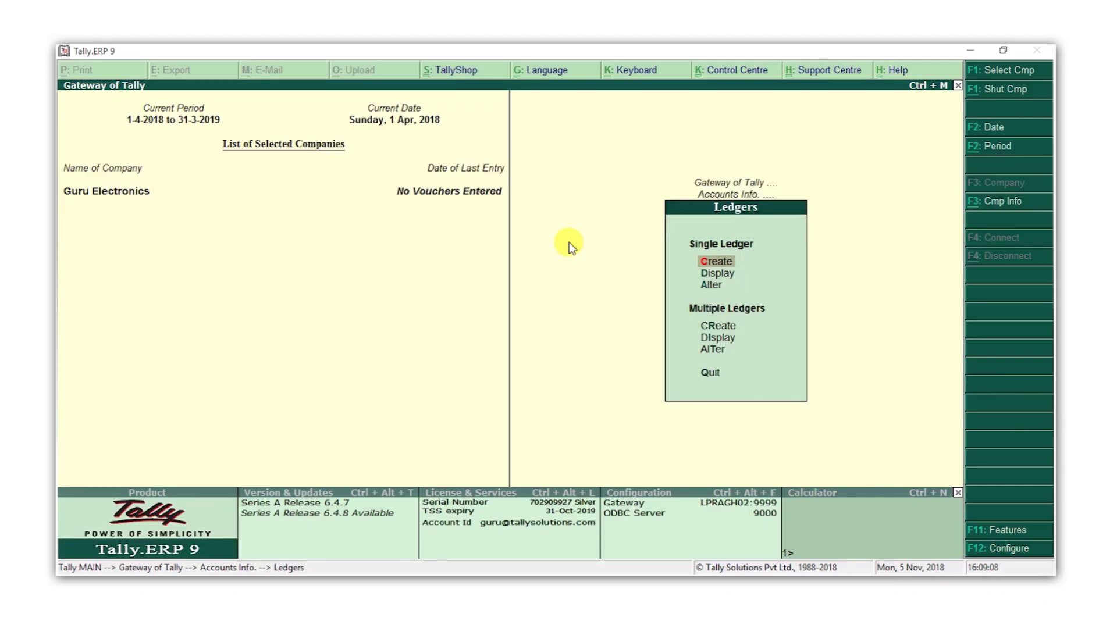
pyautogui.press('Down')
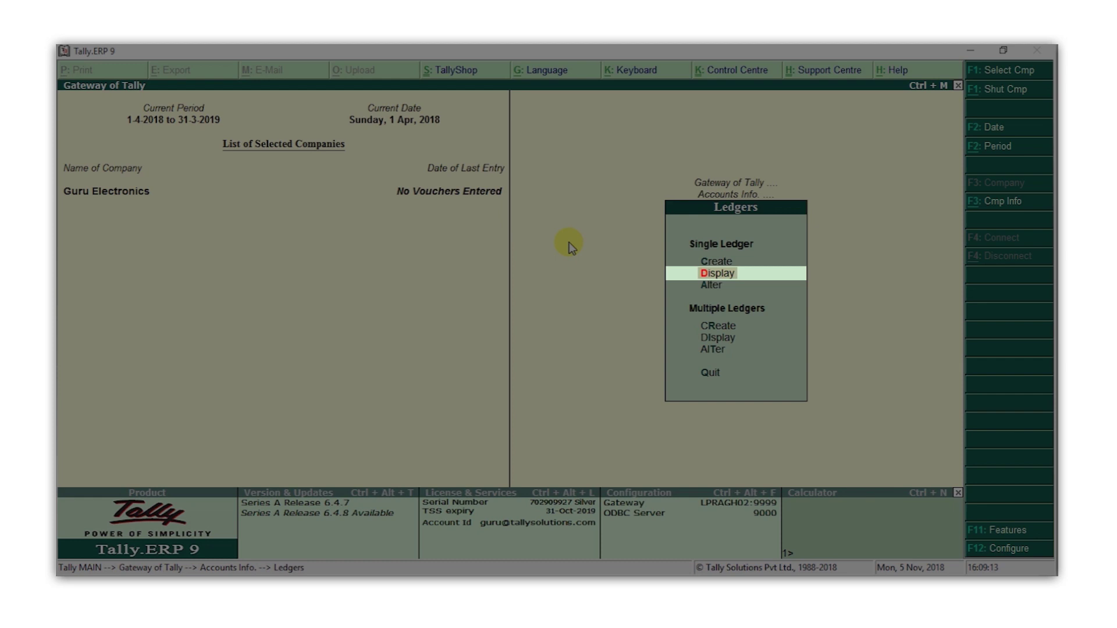
pyautogui.press('Return')
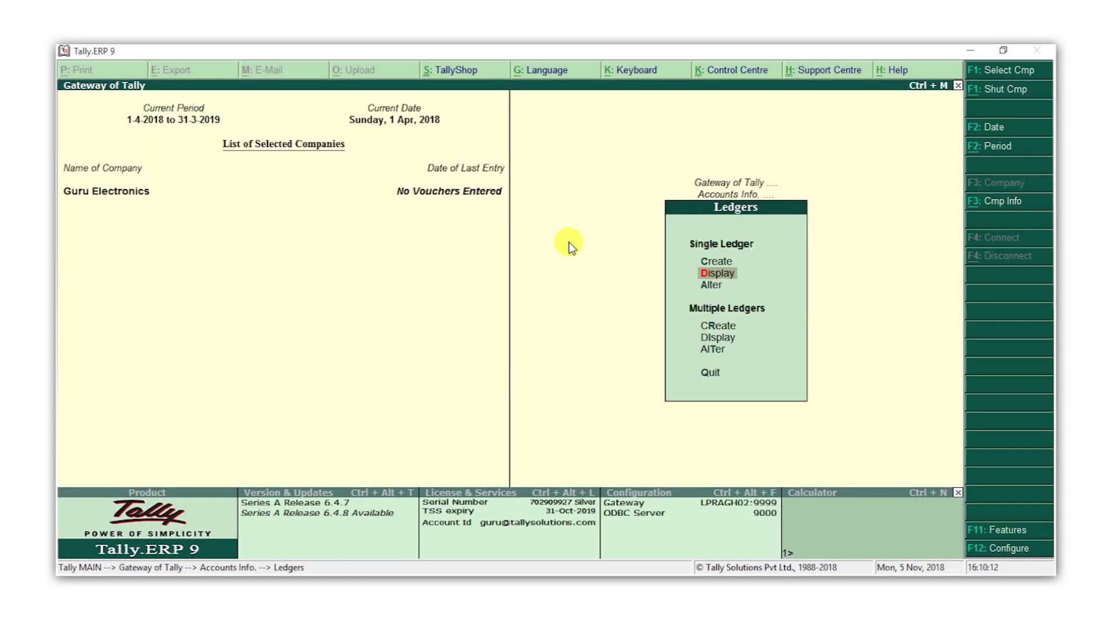
pyautogui.press('Down')
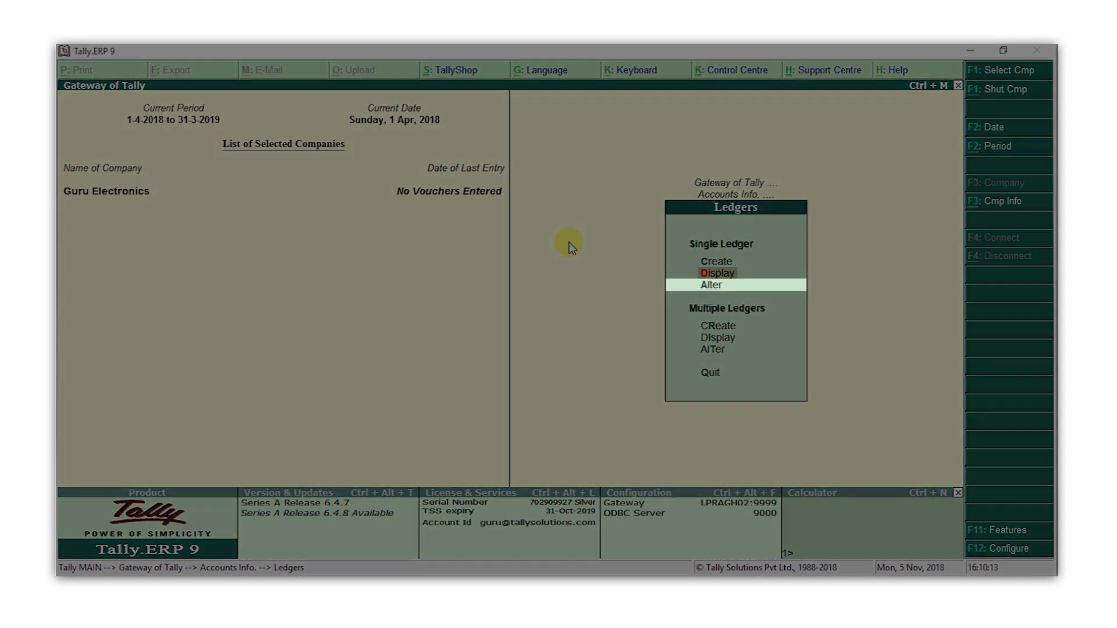
pyautogui.press('Return')
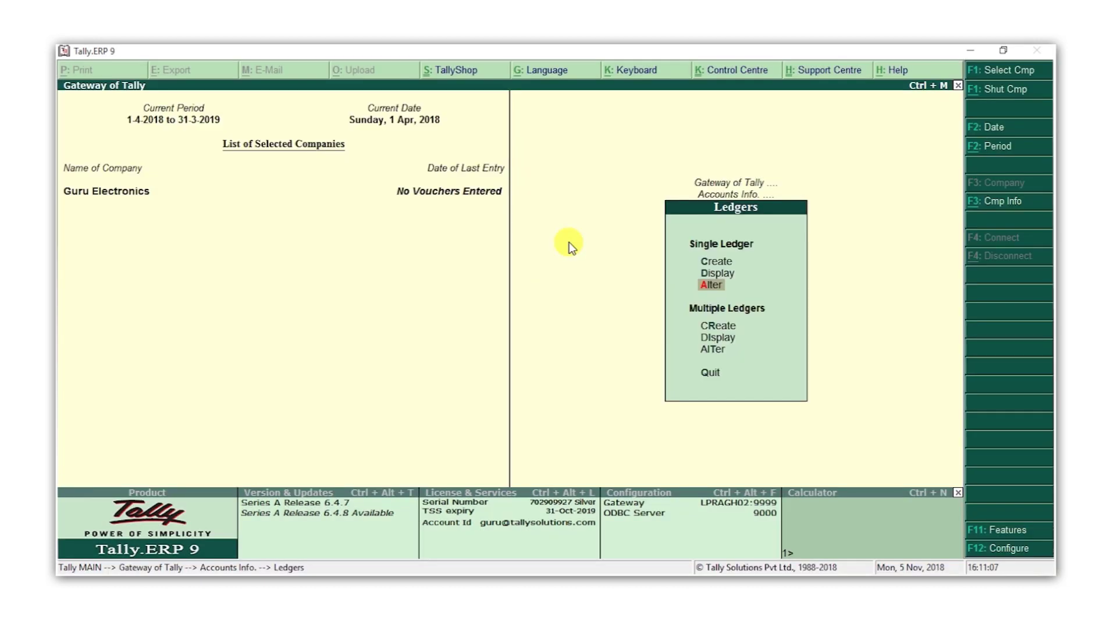
pyautogui.press('Down')
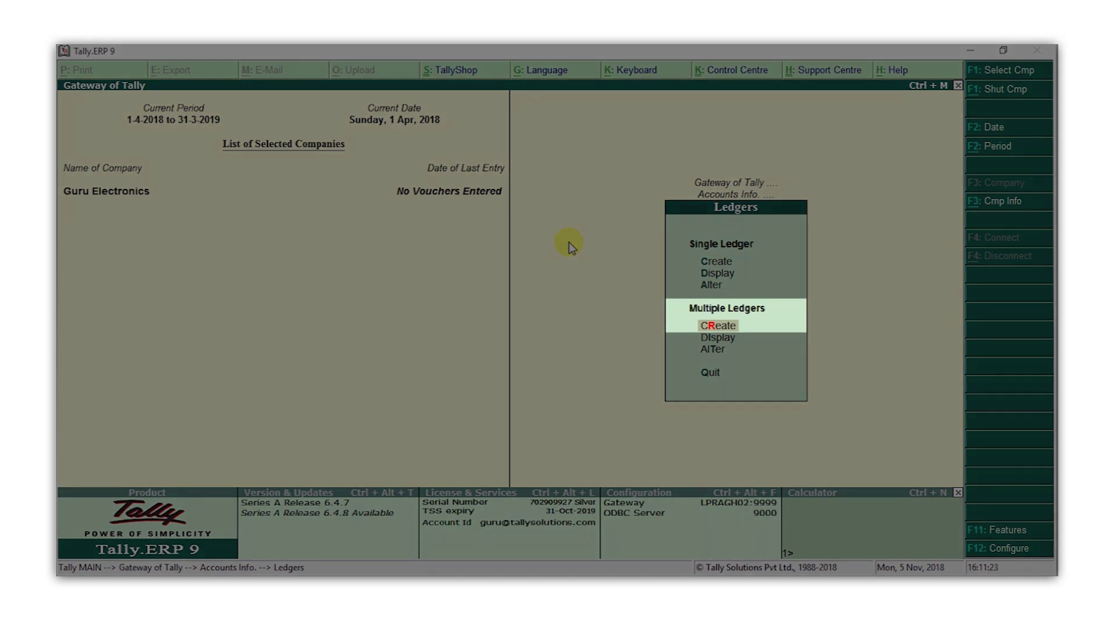
# Add Rent, Conveyance and Office Expenses under Indirect Expenses in the multiple-ledger form and save
pyautogui.press('Return')
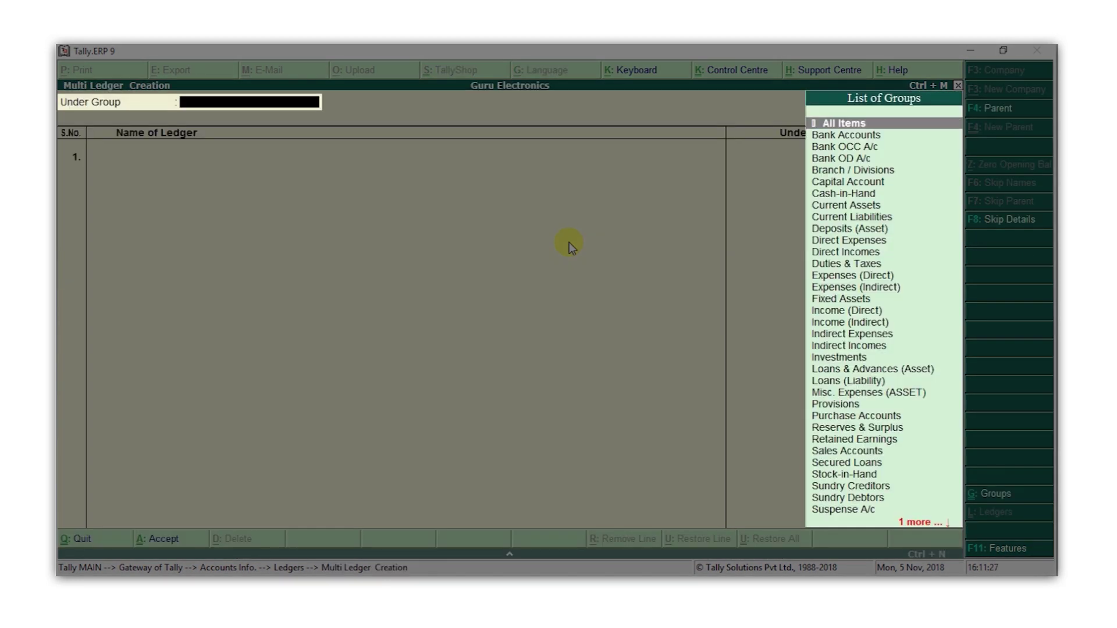
pyautogui.write('exp')
pyautogui.press('Down')
pyautogui.press('Return')
pyautogui.write('Ren')
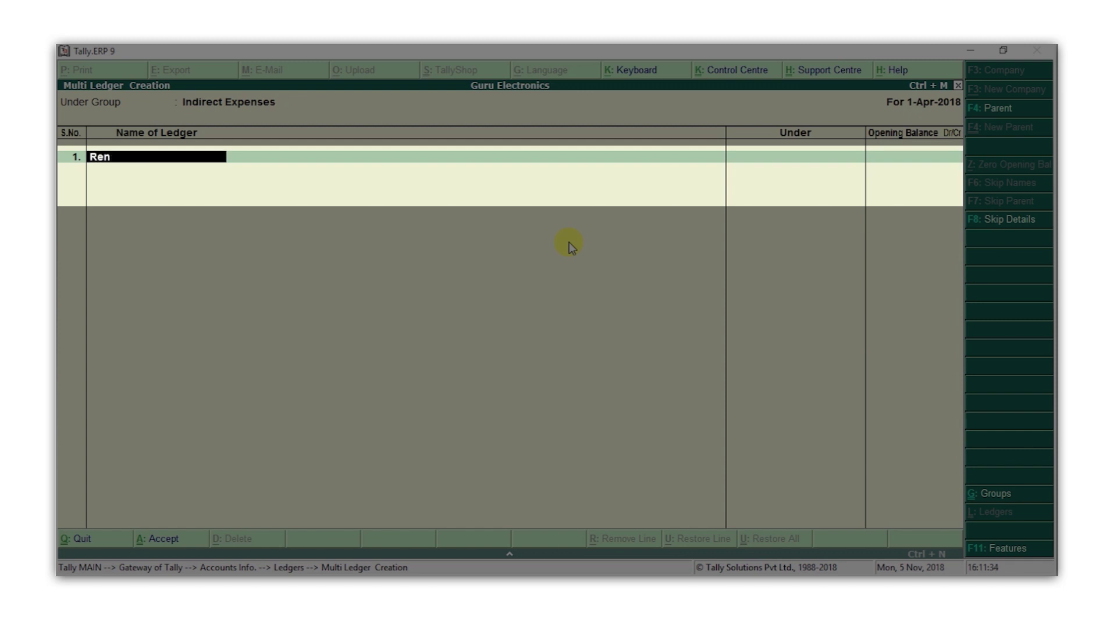
pyautogui.write('t')
pyautogui.press('Return')
pyautogui.press('Return')
pyautogui.write('Conveyance')
pyautogui.press('Return')
pyautogui.press('Return')
pyautogui.write('Office Expenses')
pyautogui.press('Return')
pyautogui.press('Return')
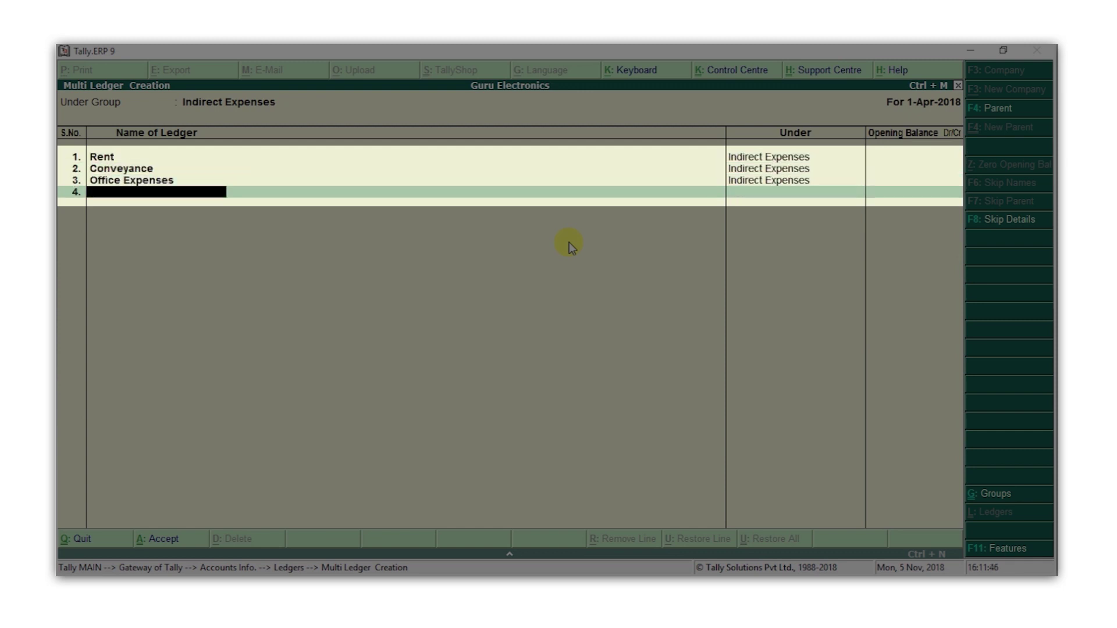
pyautogui.press('Return')
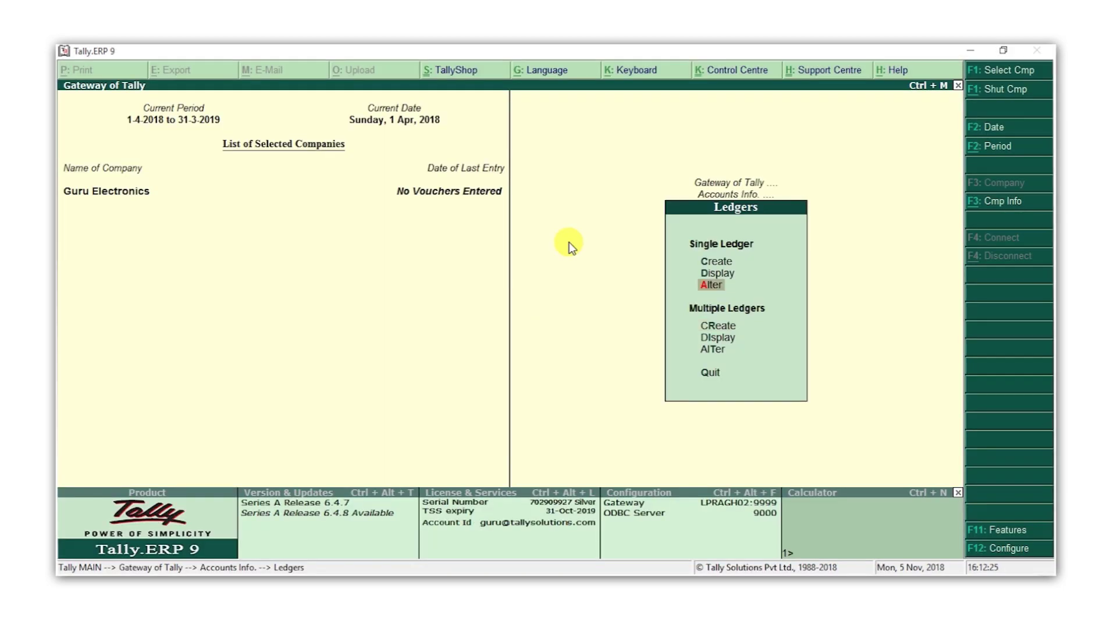
pyautogui.press('Up')
pyautogui.press('Return')
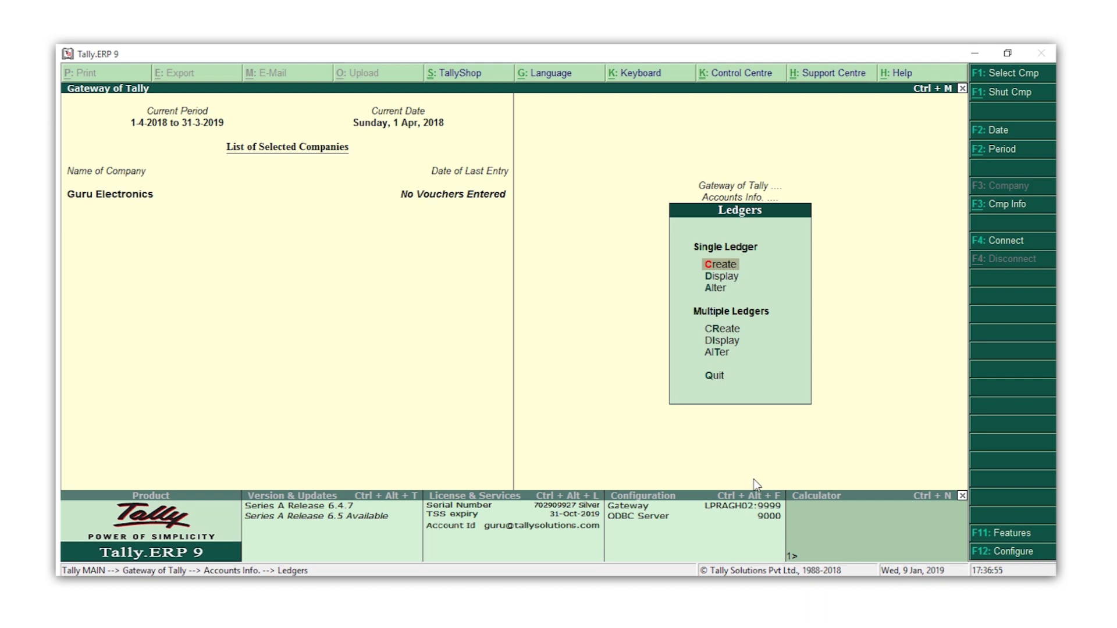
# Return to the Gateway of Tally and display the List of Accounts
pyautogui.press('Escape')
pyautogui.press('Escape')
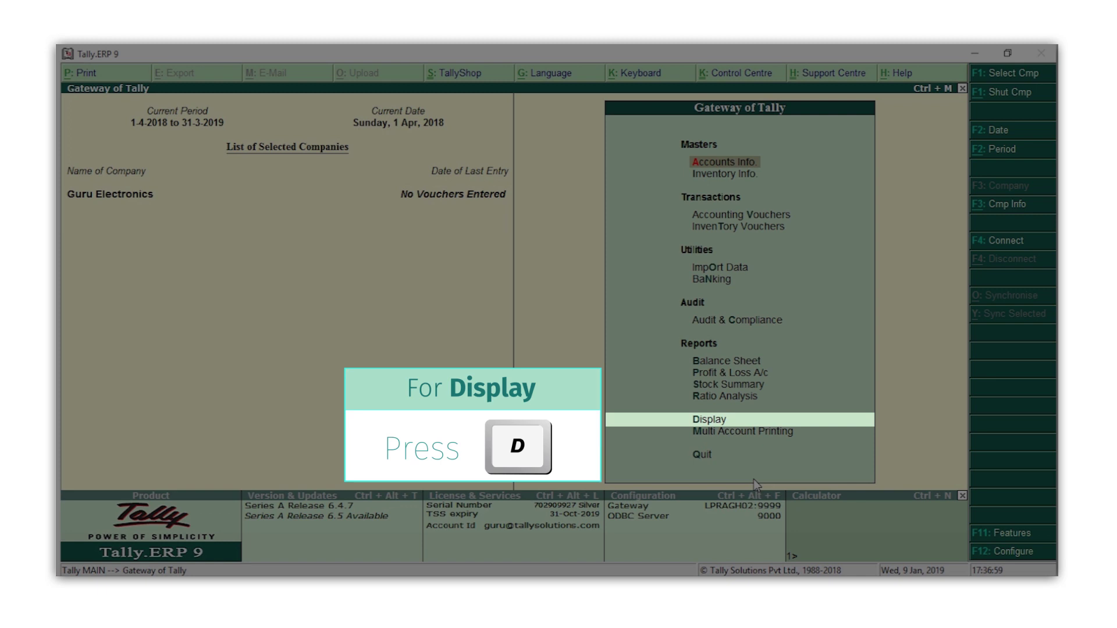
pyautogui.press('d')
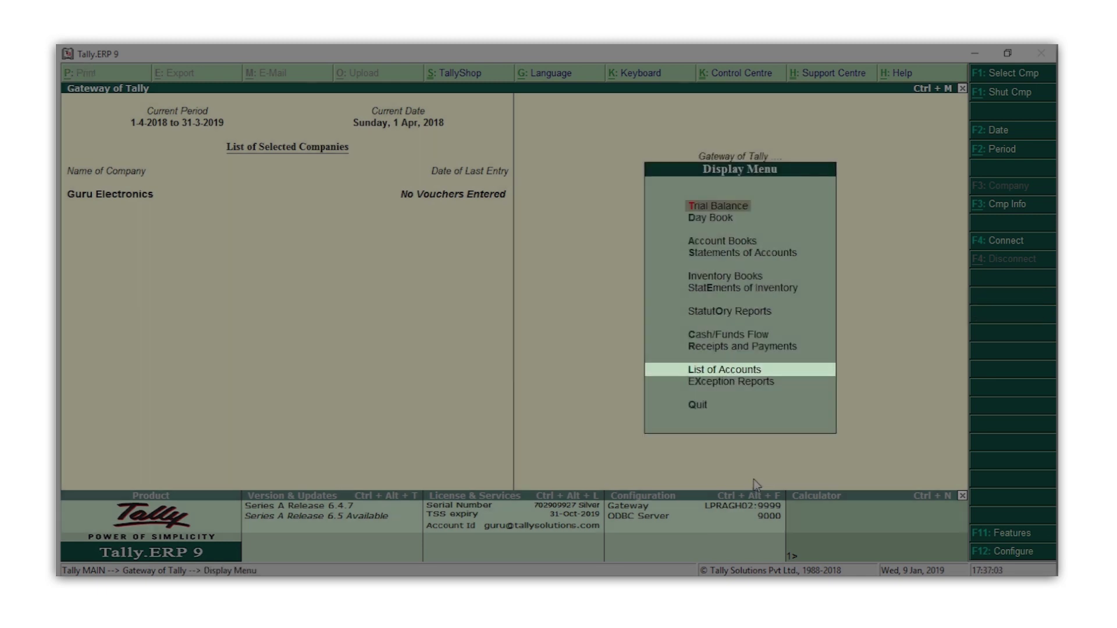
pyautogui.press('l')
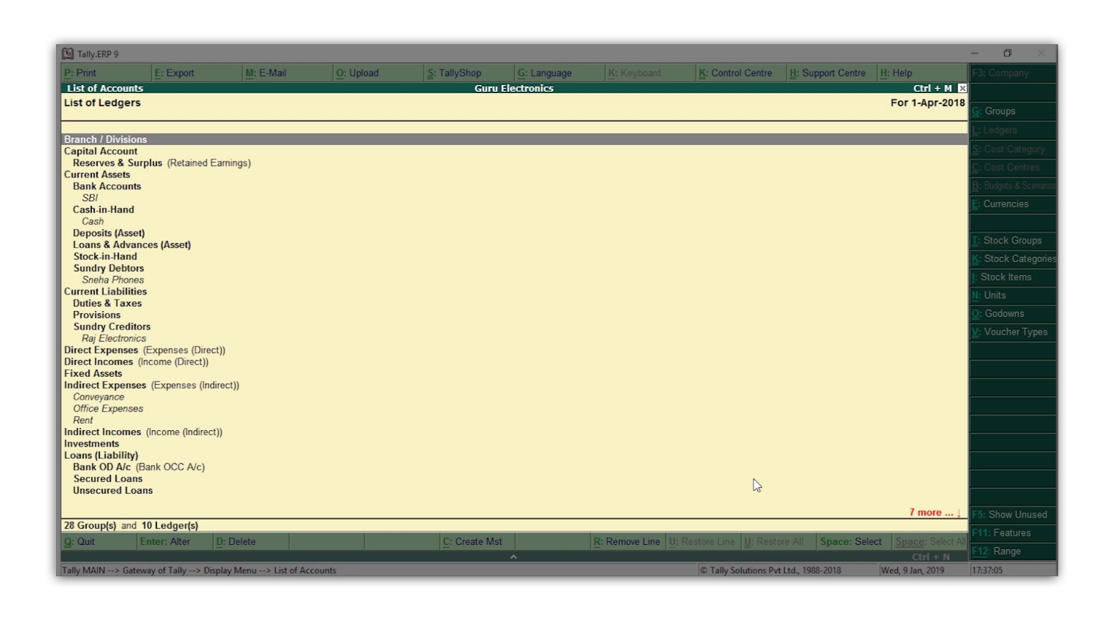